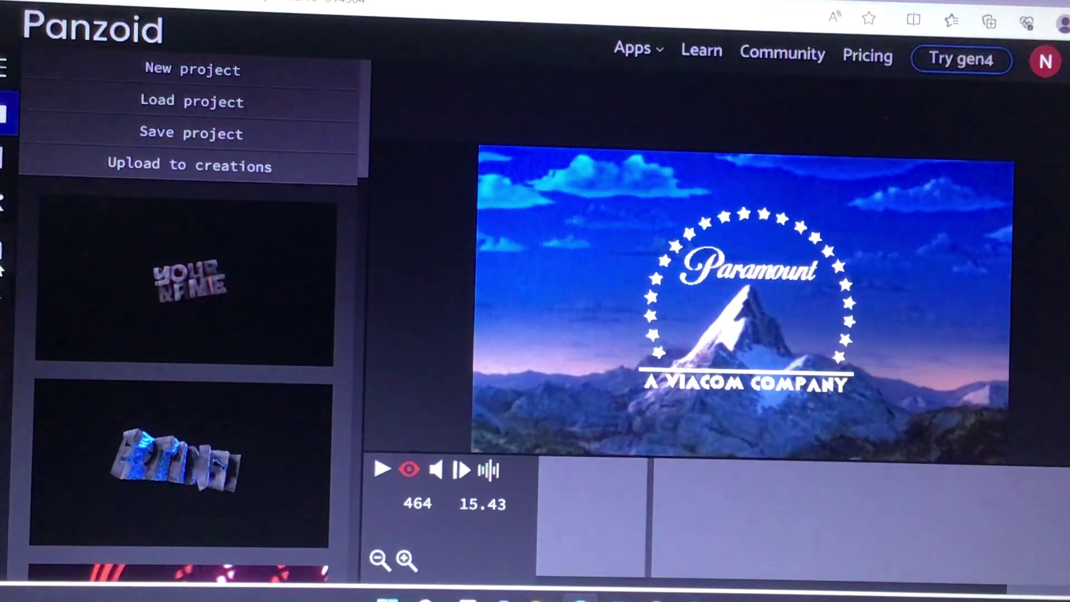
Show the object list and select the 'Text: Paramount' object to see its settings
click(3, 251)
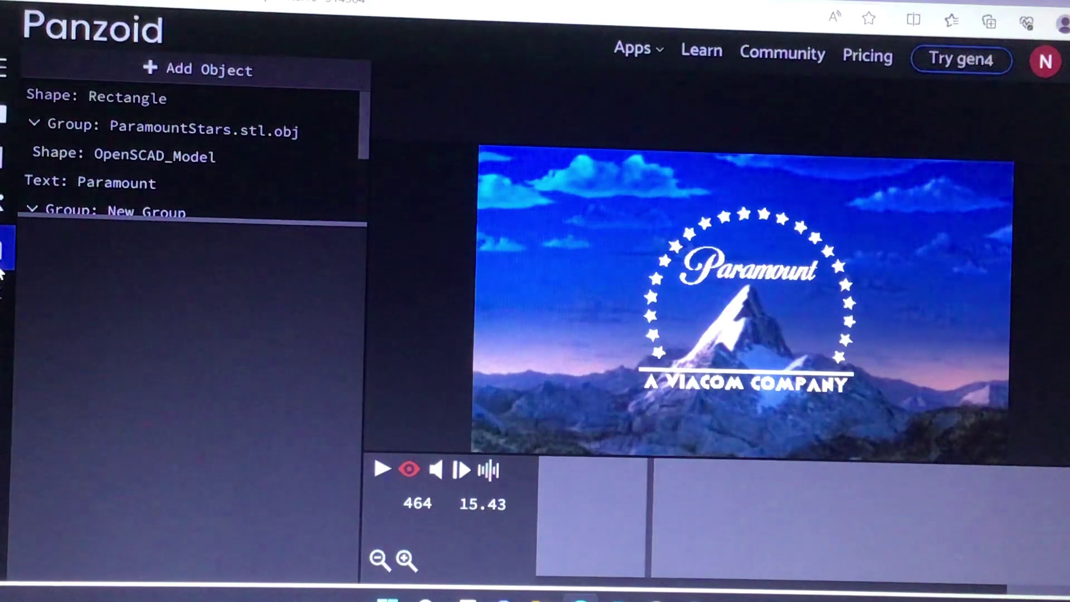
mouse_move(168, 212)
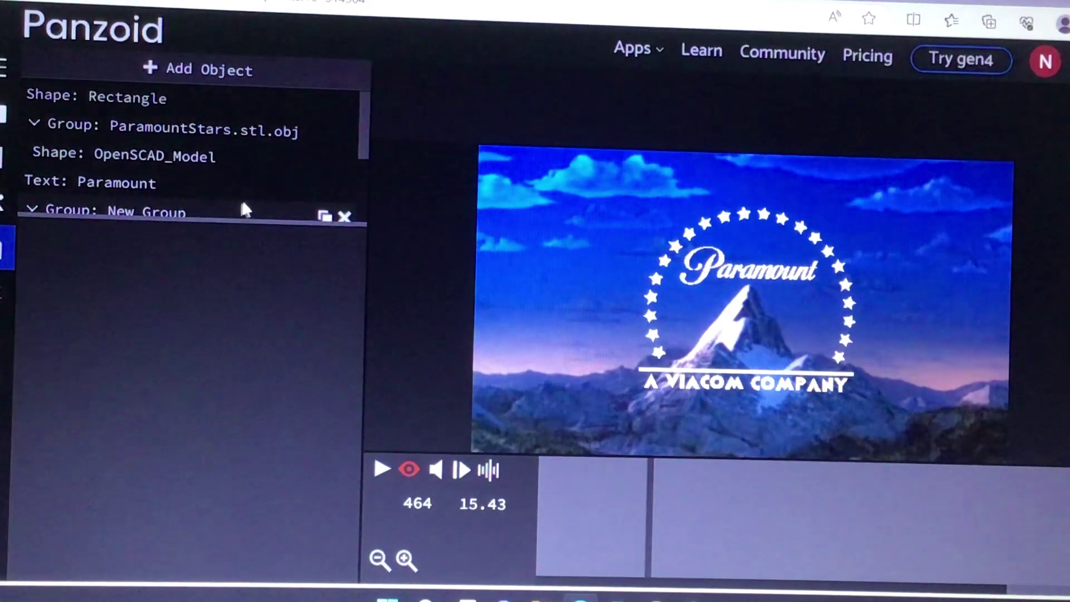
click(223, 181)
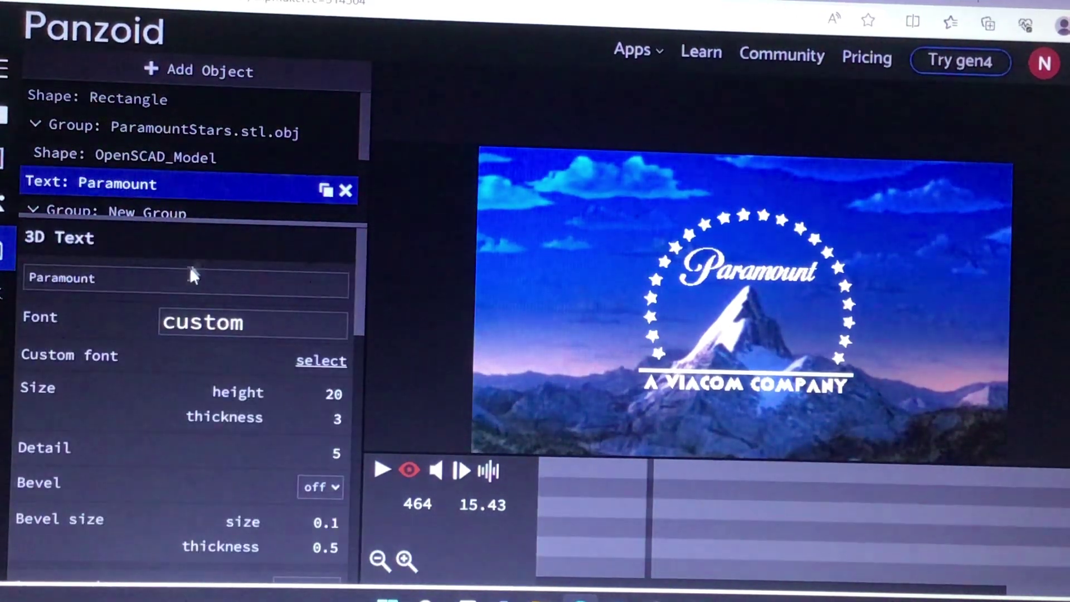
Clear the 'Paramount' wording from the 3D Text field and apply a new title
click(185, 284)
key(ctrl+a)
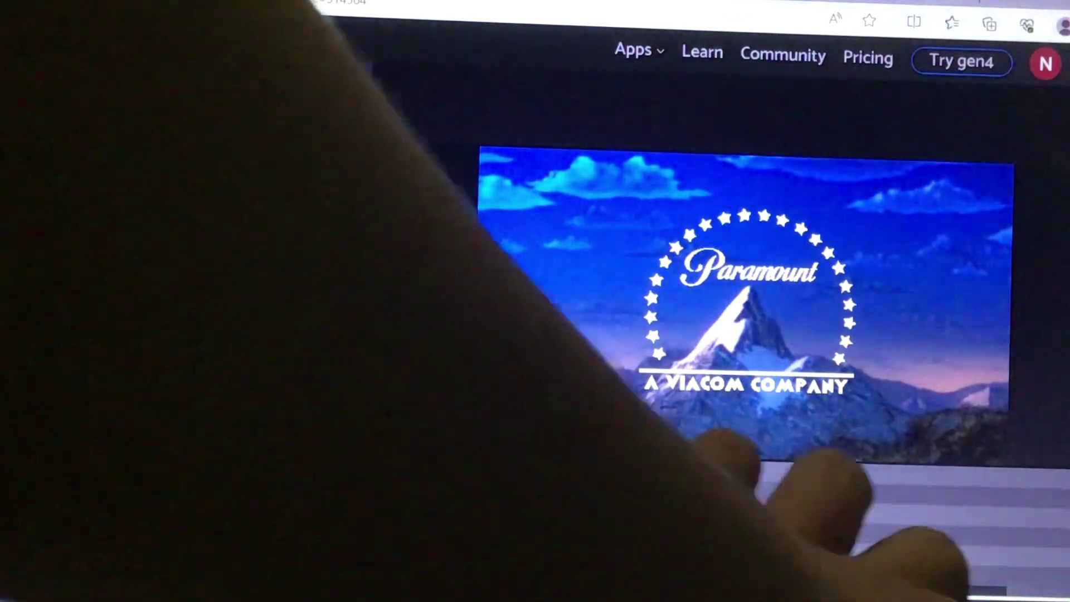
key(BackSpace)
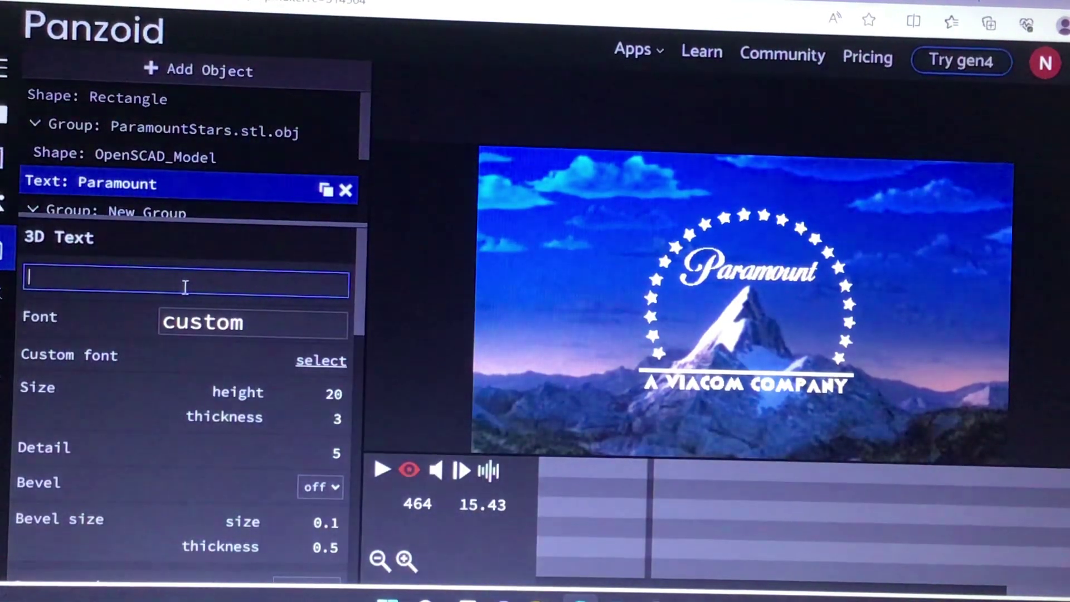
text(NOA)
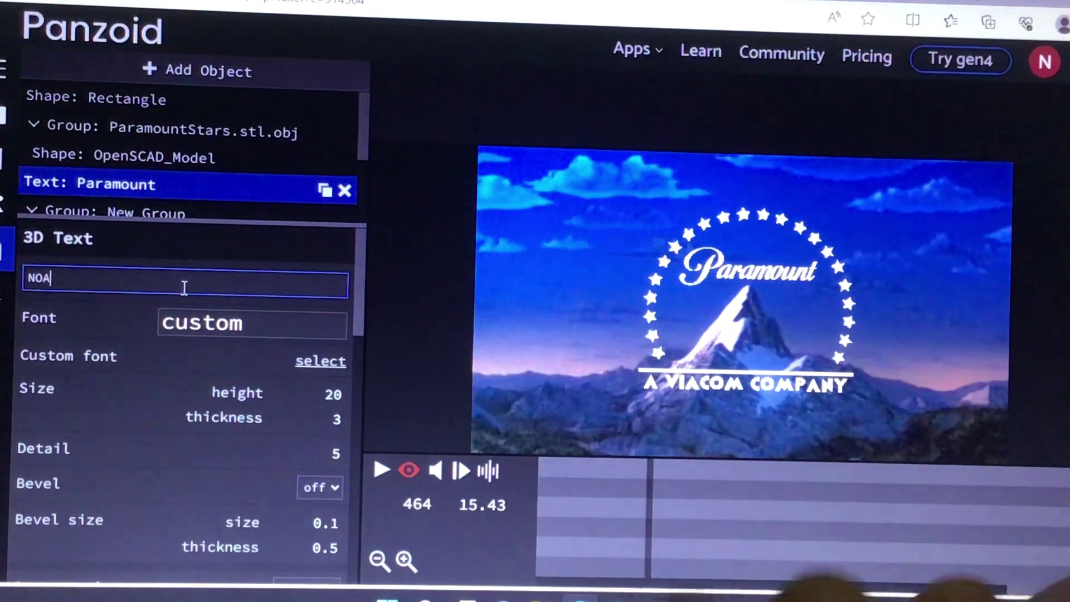
text(HTALES)
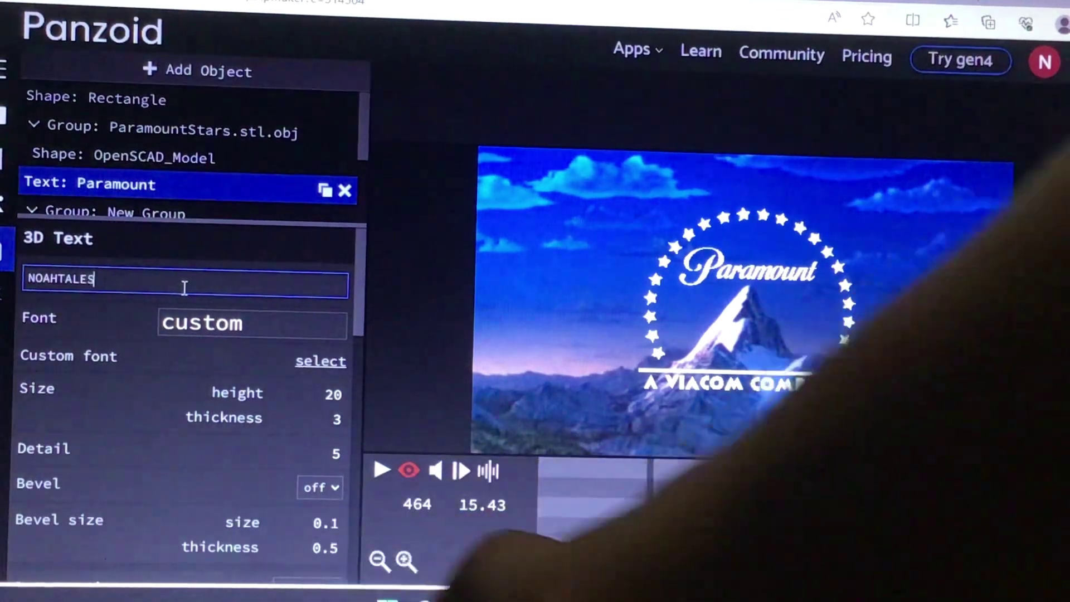
text( FAMILY)
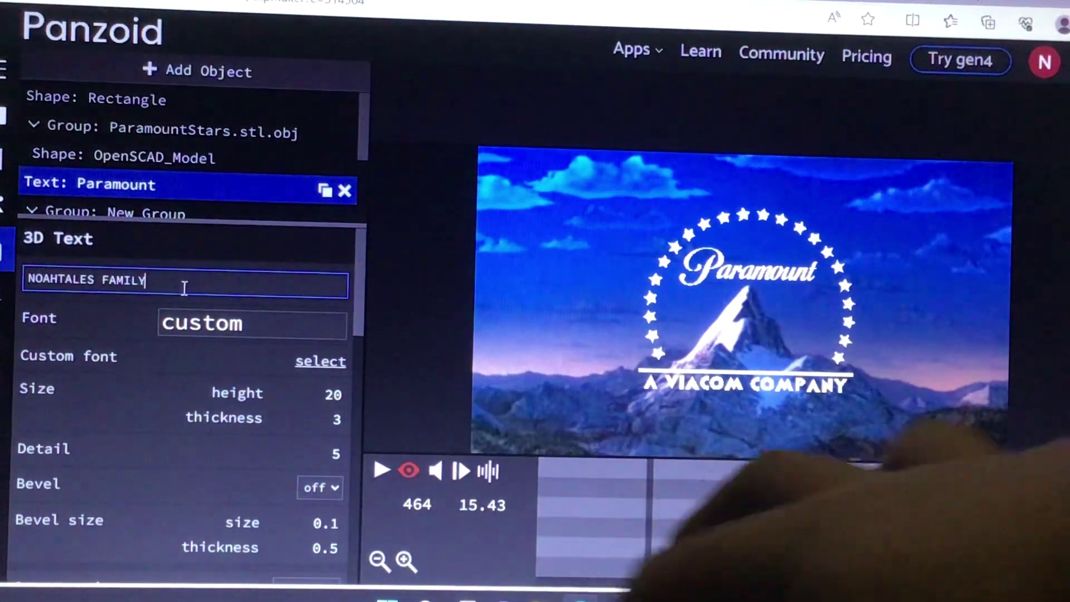
key(Return)
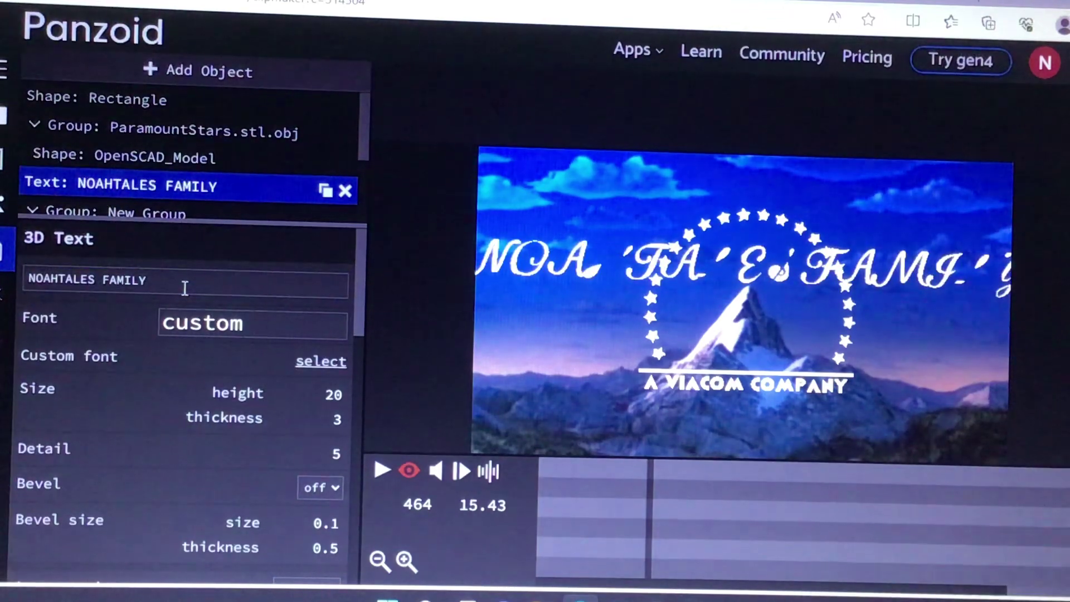
Remove the word FAMILY so the title reads NOAHTALES
click(185, 288)
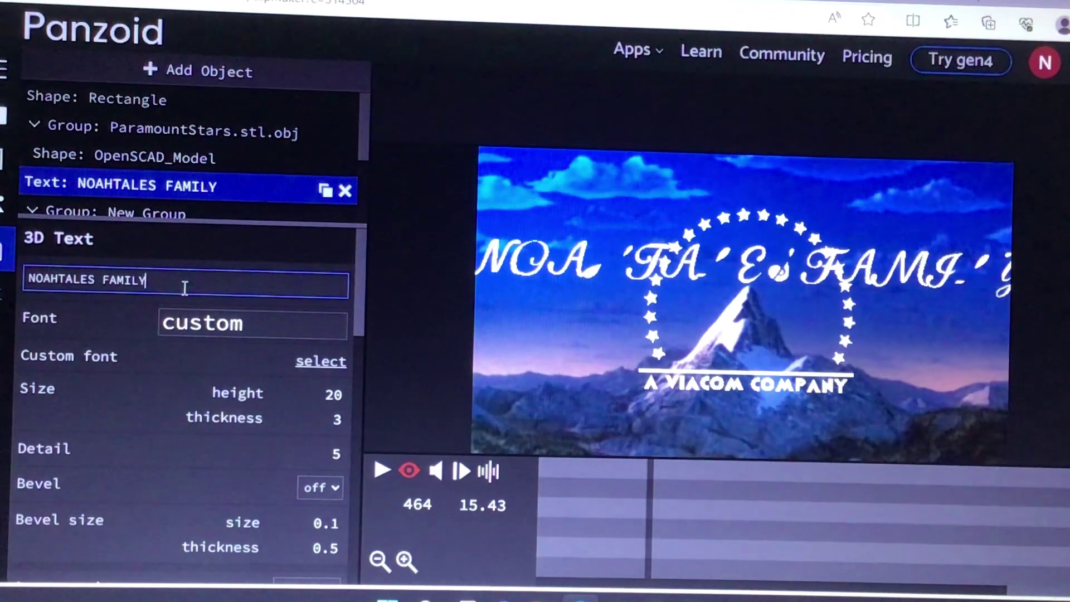
key(BackSpace)
key(BackSpace)
key(BackSpace)
key(BackSpace)
key(BackSpace)
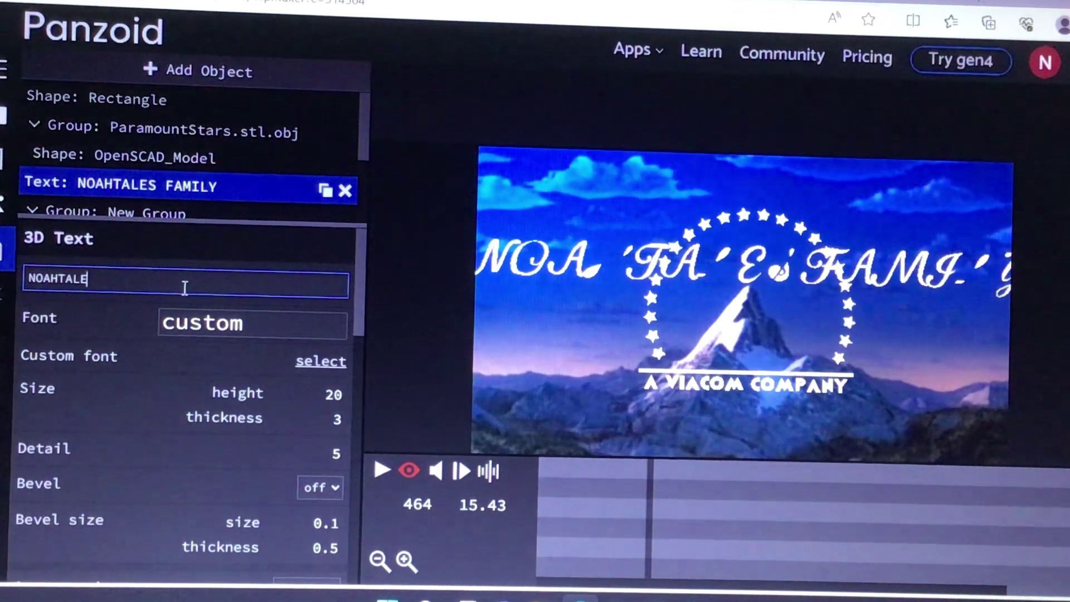
text(s)
key(BackSpace)
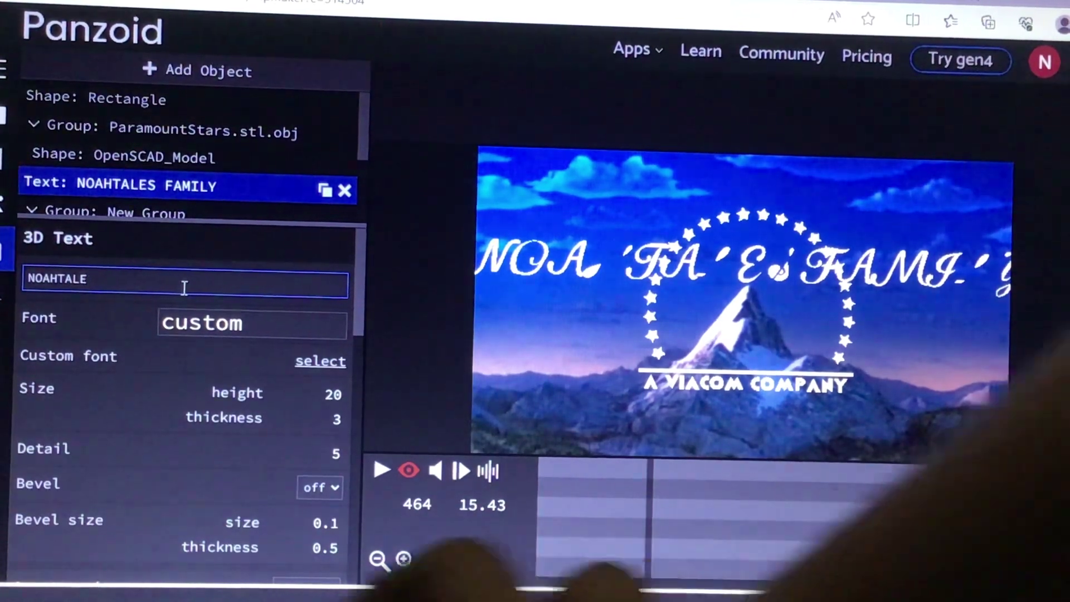
text(S)
key(Return)
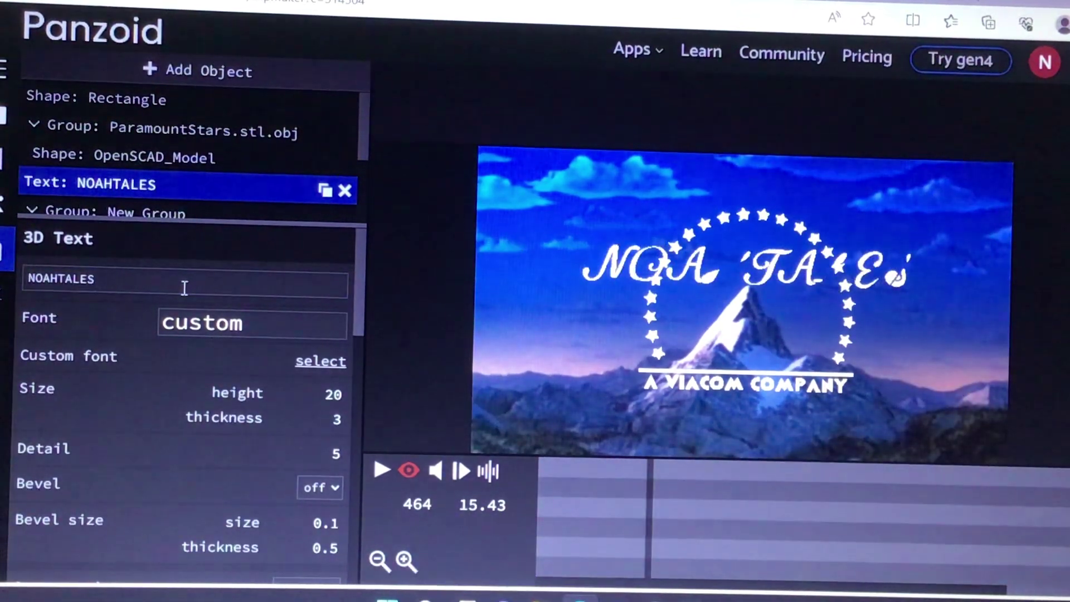
Retype the title in mixed case as 'NoahTales' and apply it
click(184, 289)
key(BackSpace)
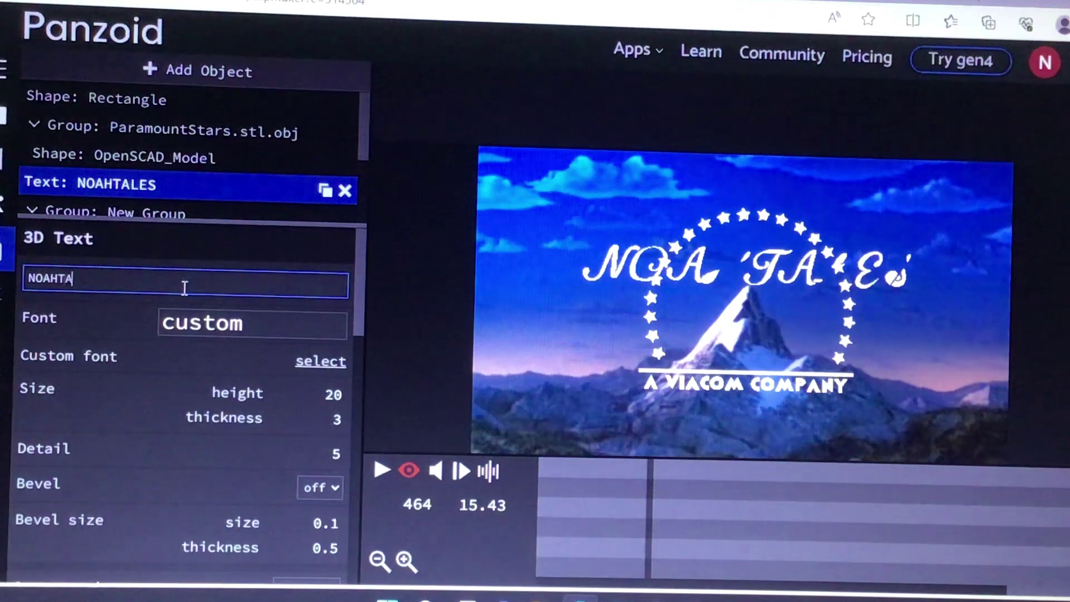
key(BackSpace)
key(BackSpace)
key(BackSpace)
text(No)
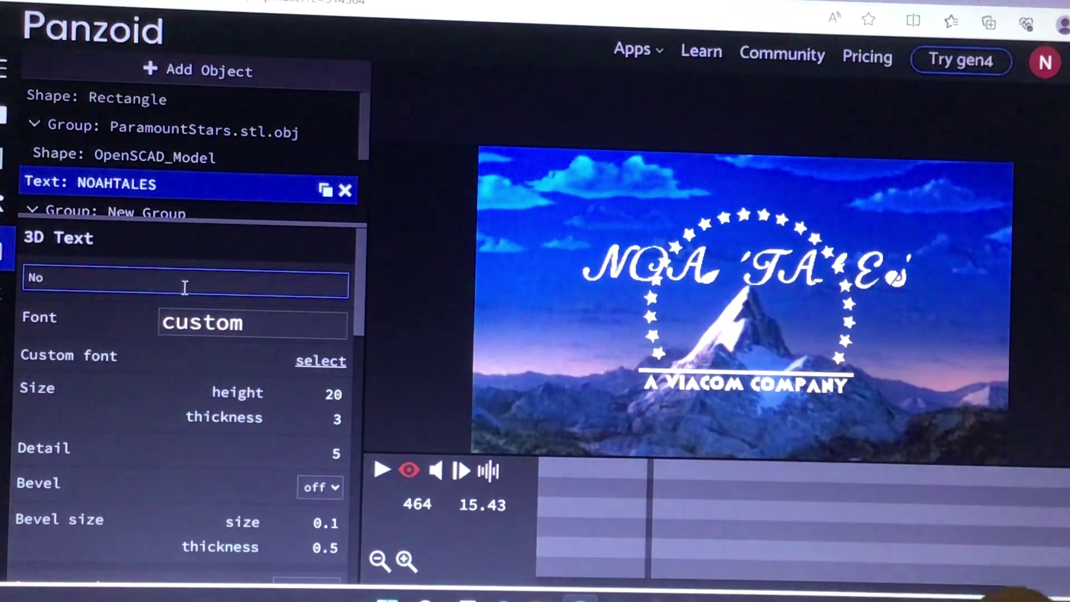
text(ahT)
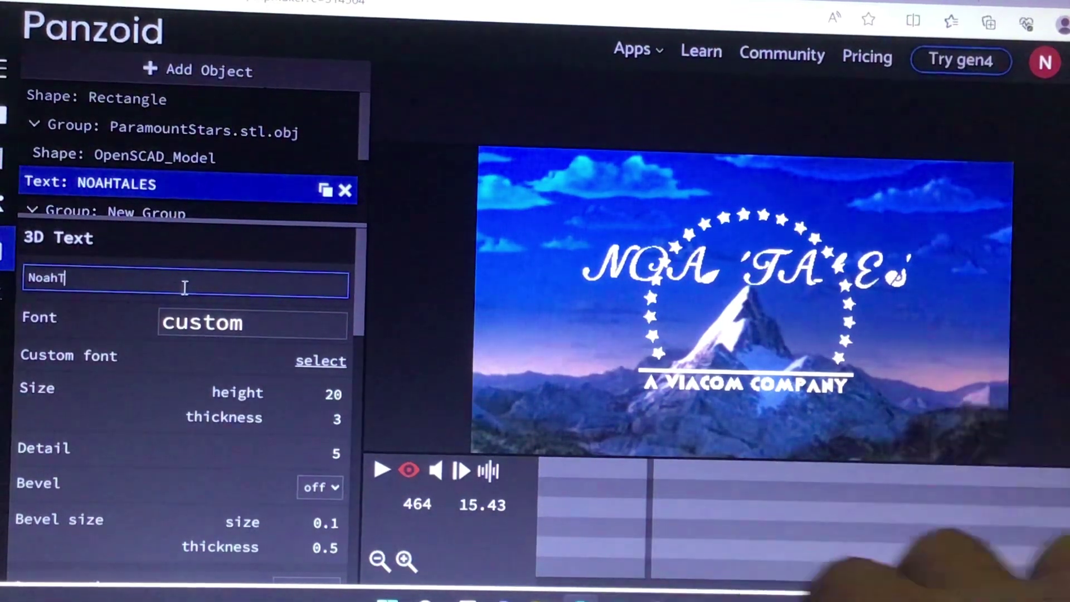
text(ales)
key(Return)
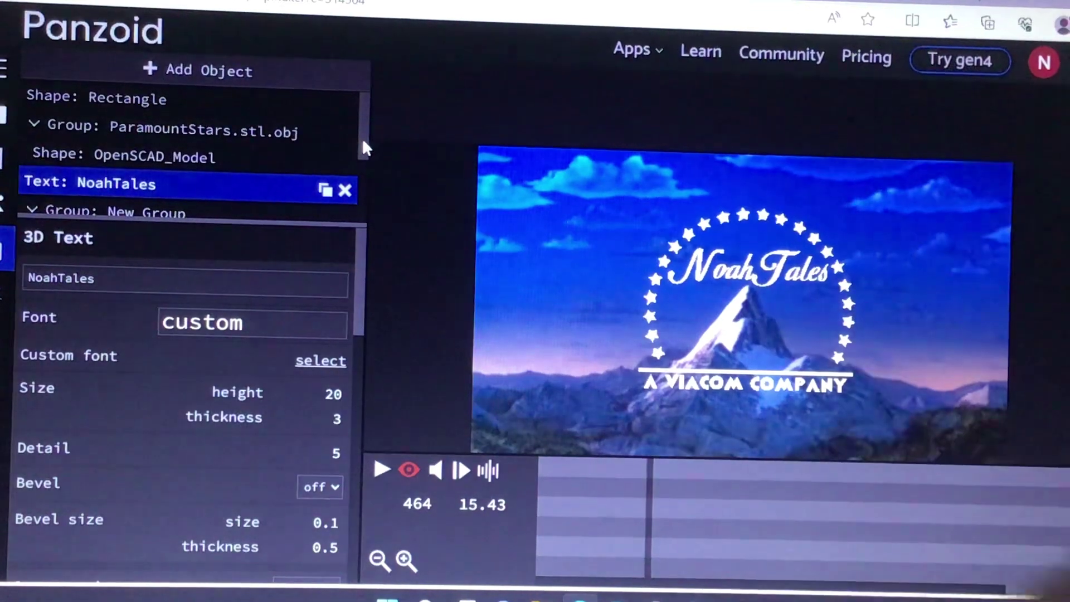
drag(362, 138, 365, 201)
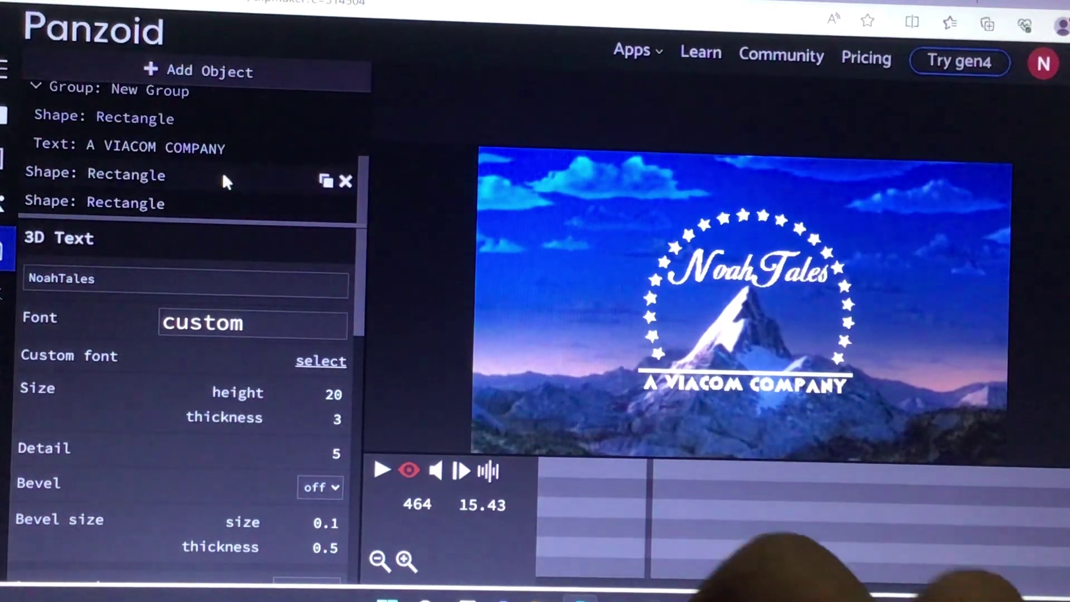
Select the 'A VIACOM COMPANY' text object and replace VIACOM with ME
click(217, 146)
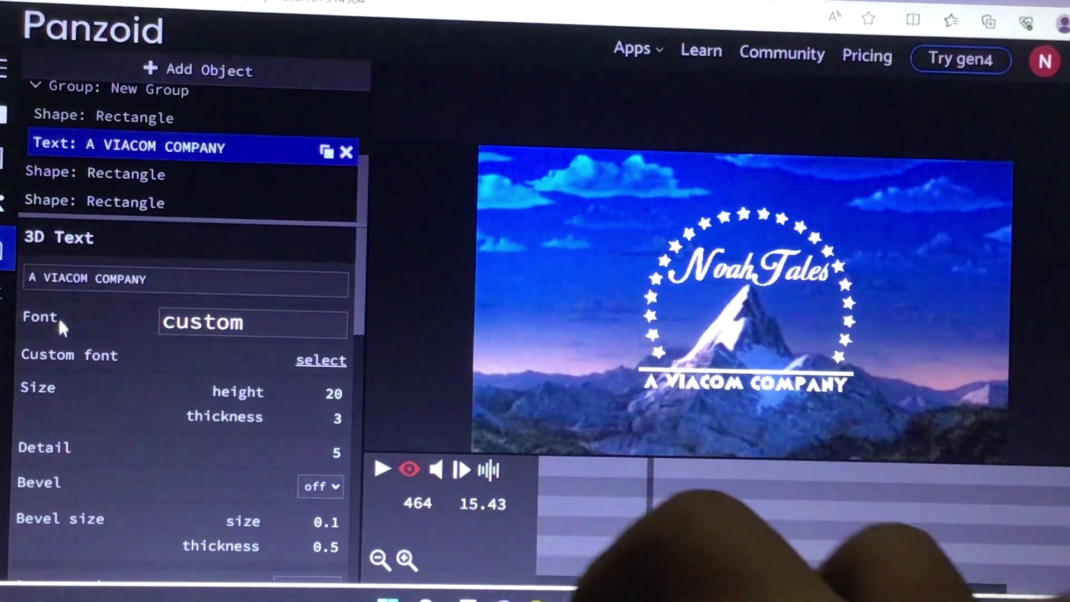
click(94, 278)
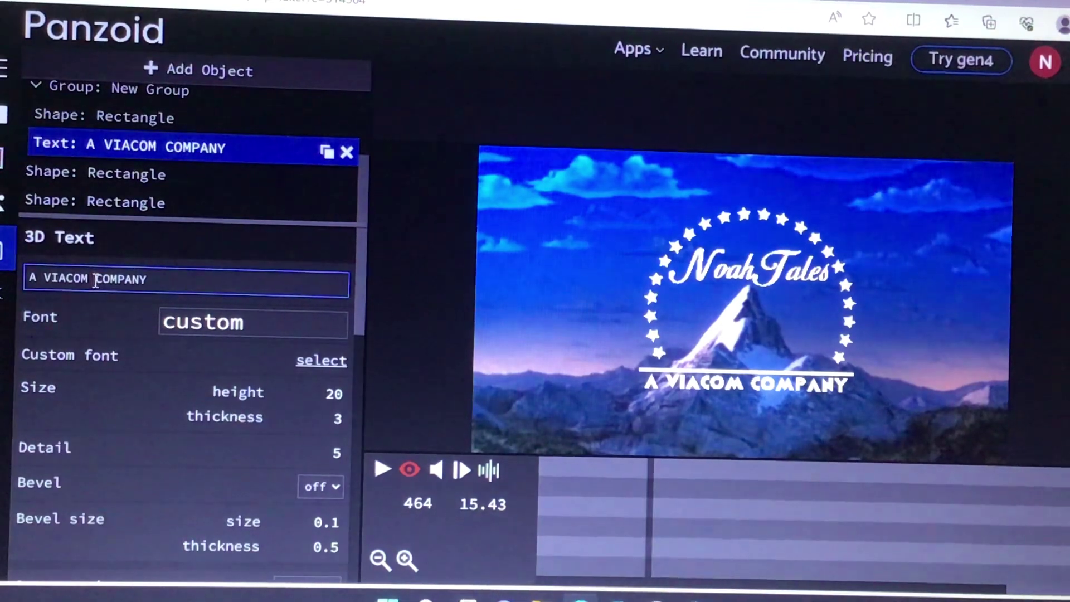
key(BackSpace)
key(BackSpace)
key(BackSpace)
key(BackSpace)
key(BackSpace)
key(BackSpace)
key(BackSpace)
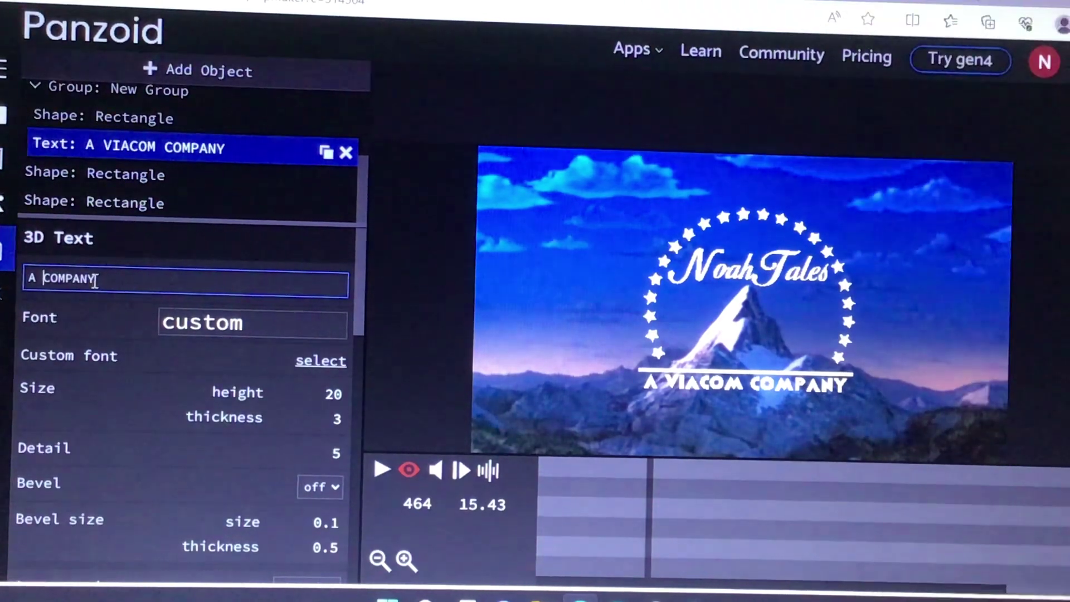
text(ME)
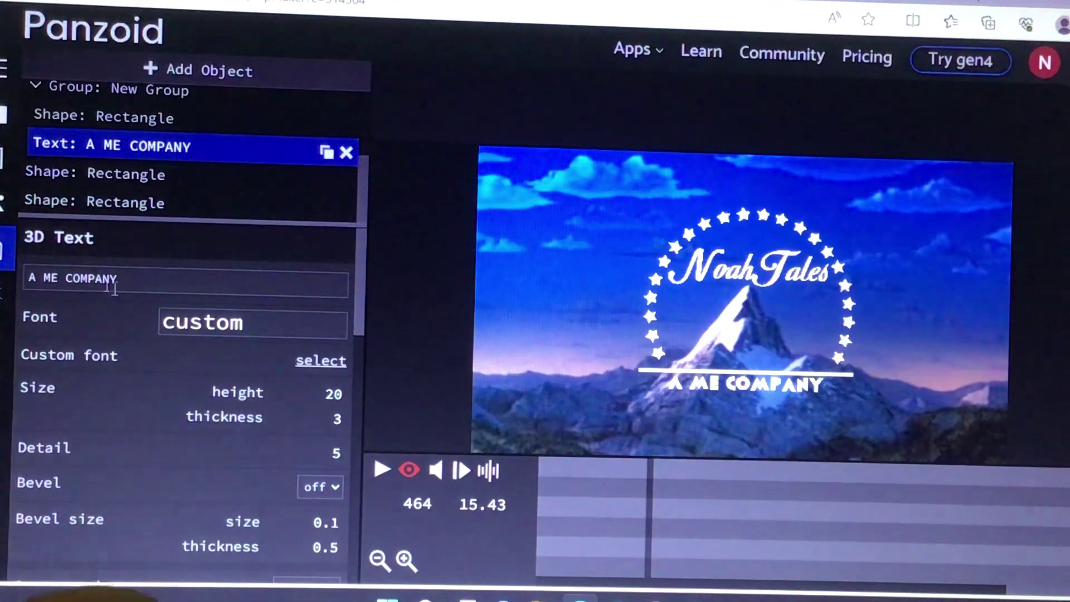
Play the logo animation, pause it, and move the playhead back to about 15.6 seconds
click(391, 472)
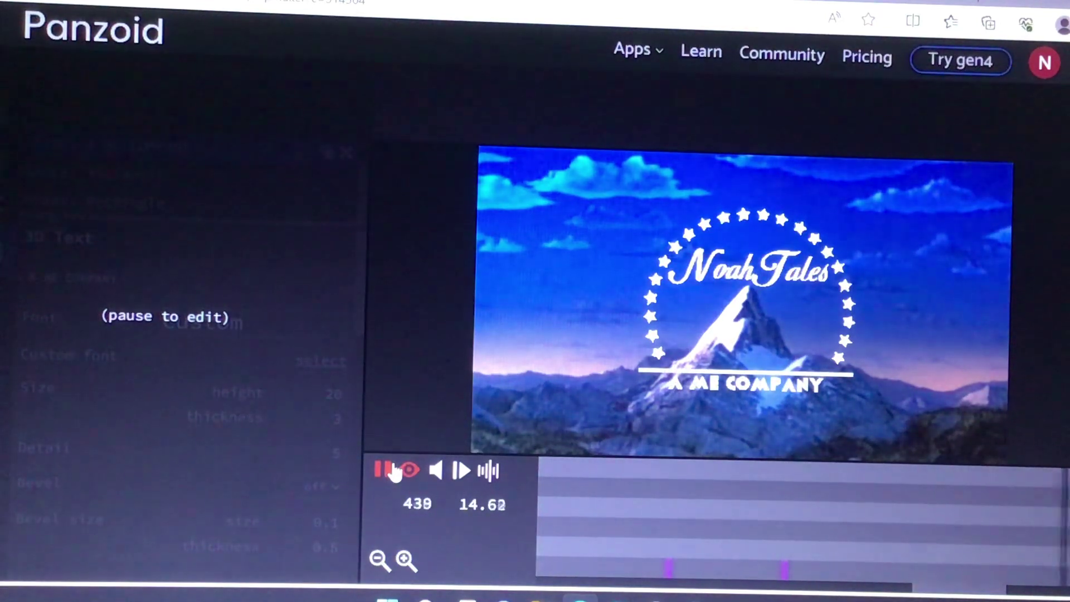
click(385, 471)
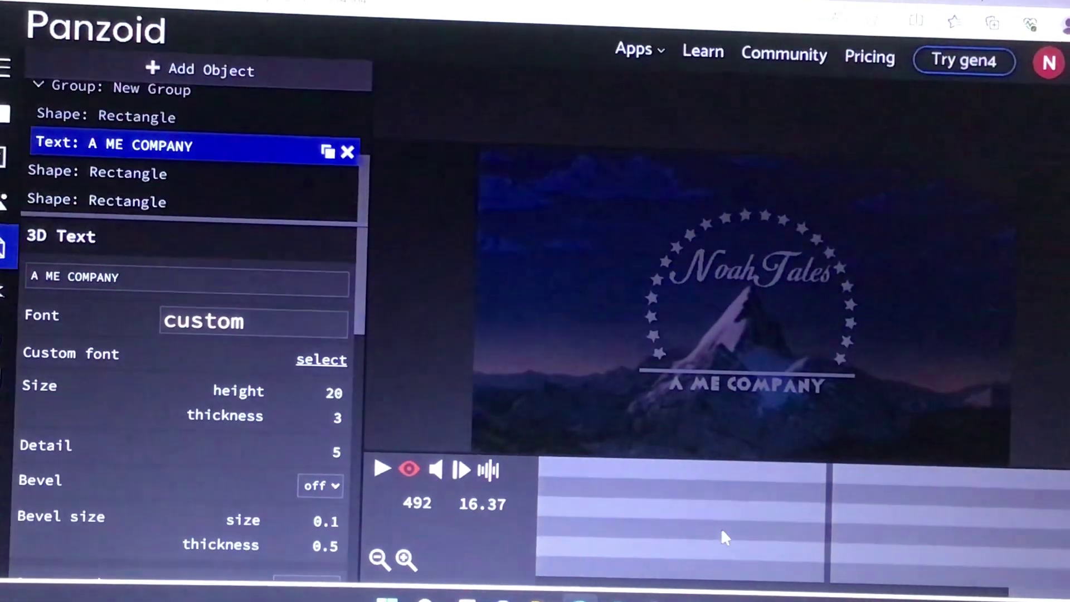
mouse_move(830, 498)
mouse_down()
mouse_move(679, 470)
mouse_move(998, 506)
mouse_move(697, 474)
mouse_up()
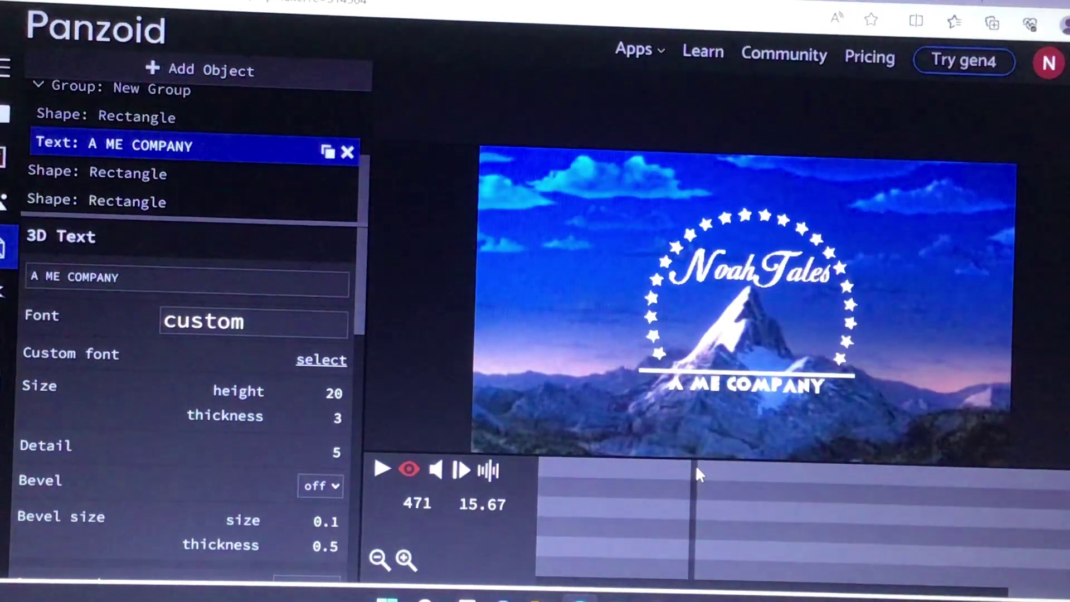